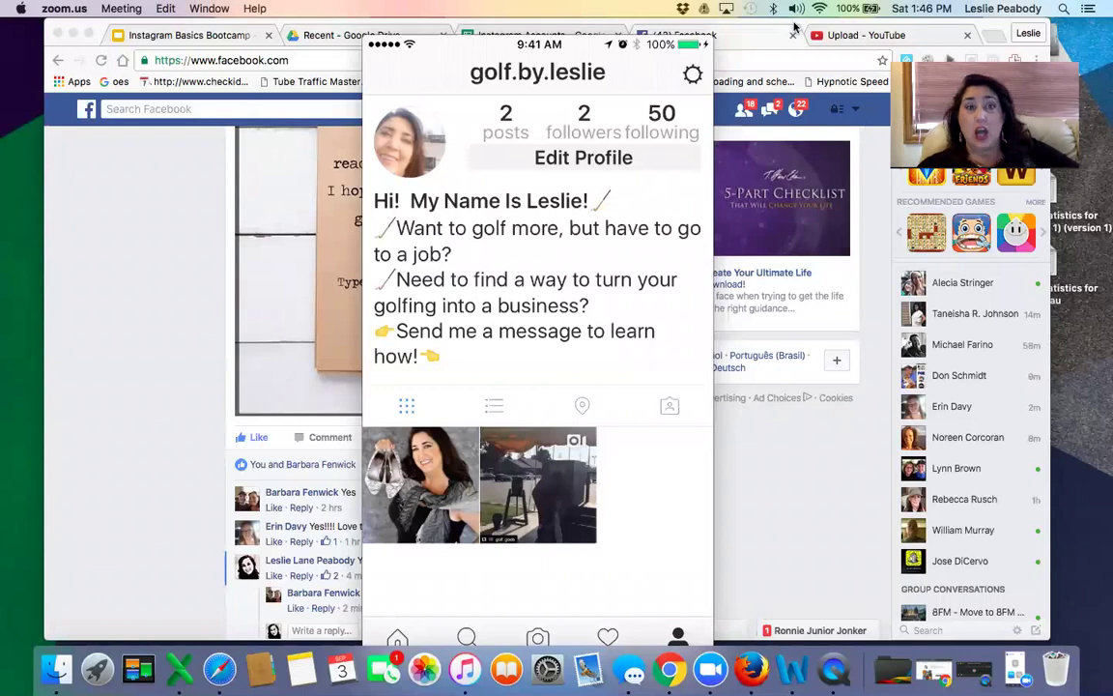
- Bring the Facebook browser window to the front
left_click(760, 36)
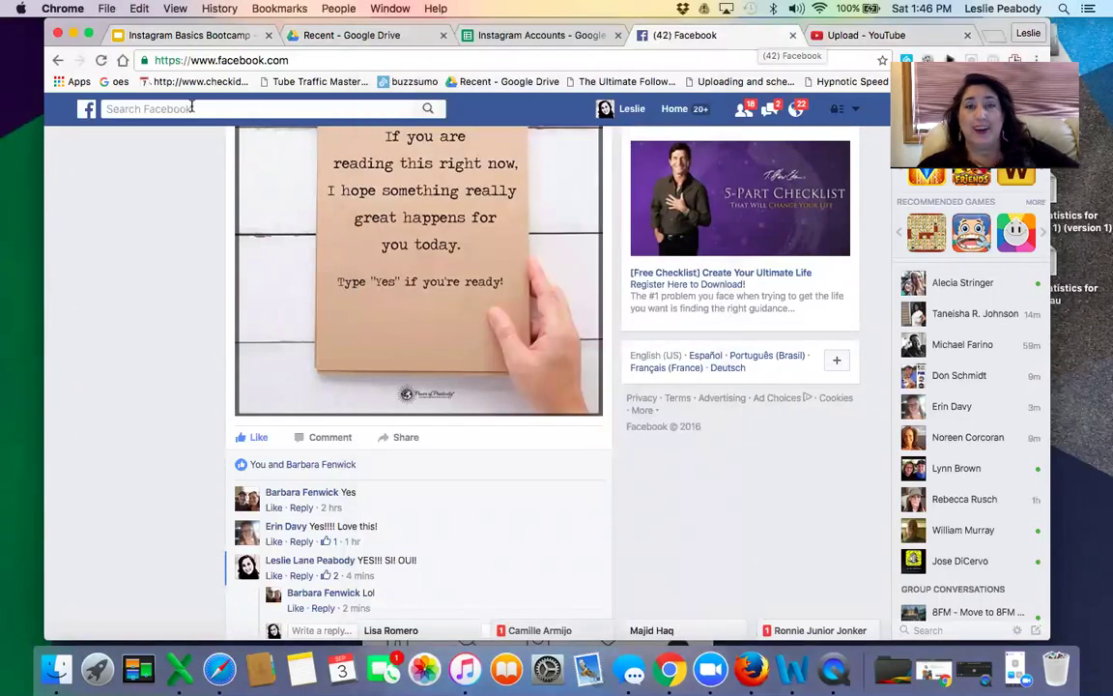
- Minimize the browser to reveal the mirrored Instagram profile
left_click(73, 35)
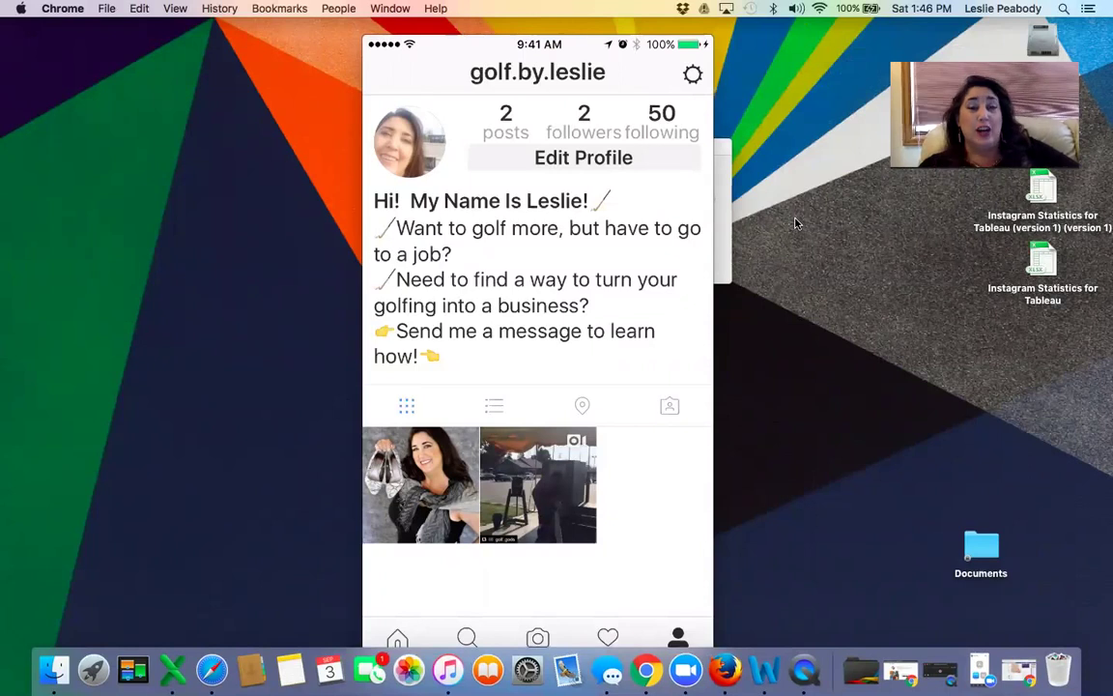
mouse_move(537, 290)
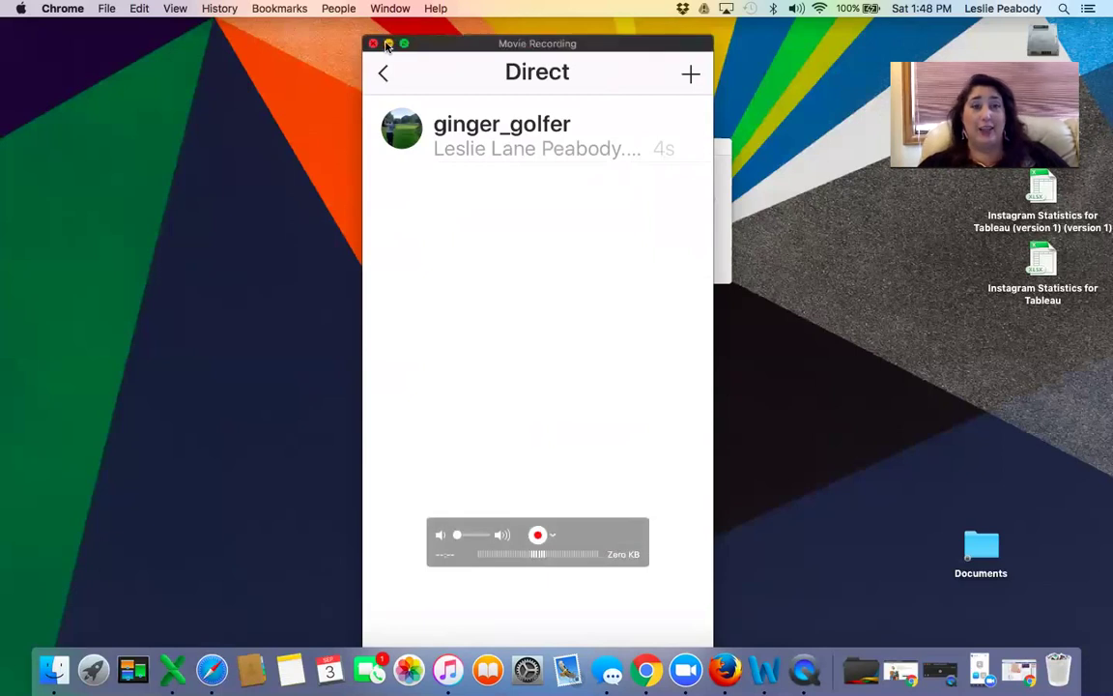
- Move the mirrored phone window below the Zoom converting dialog
left_click_drag(443, 44, 435, 263)
left_click_drag(411, 351, 457, 280)
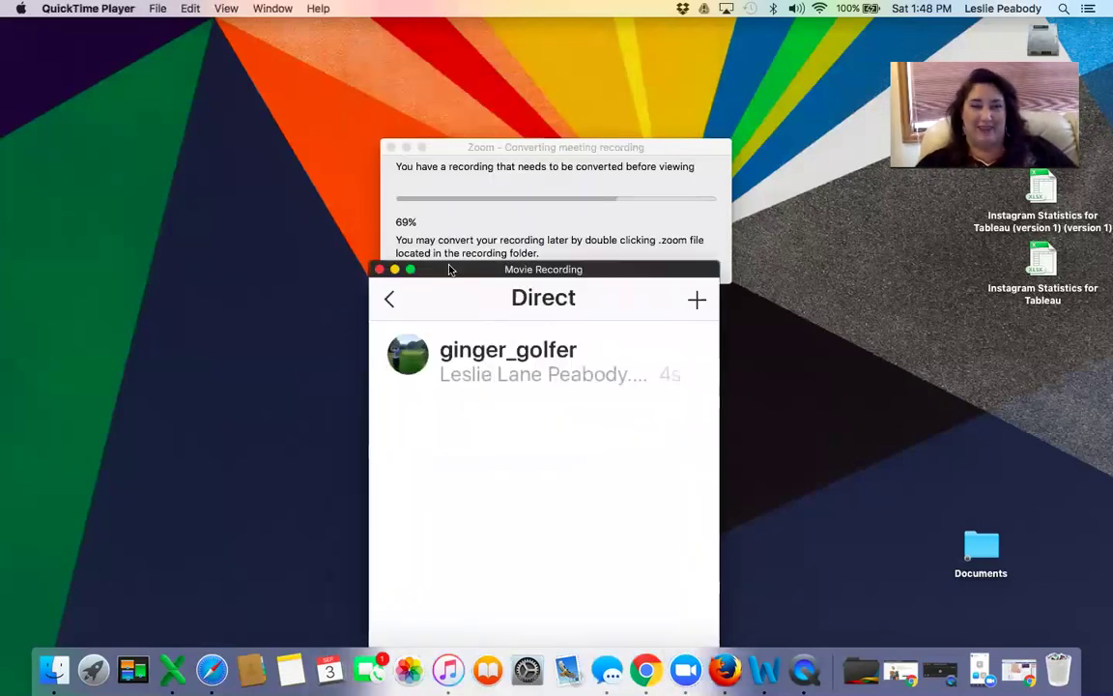